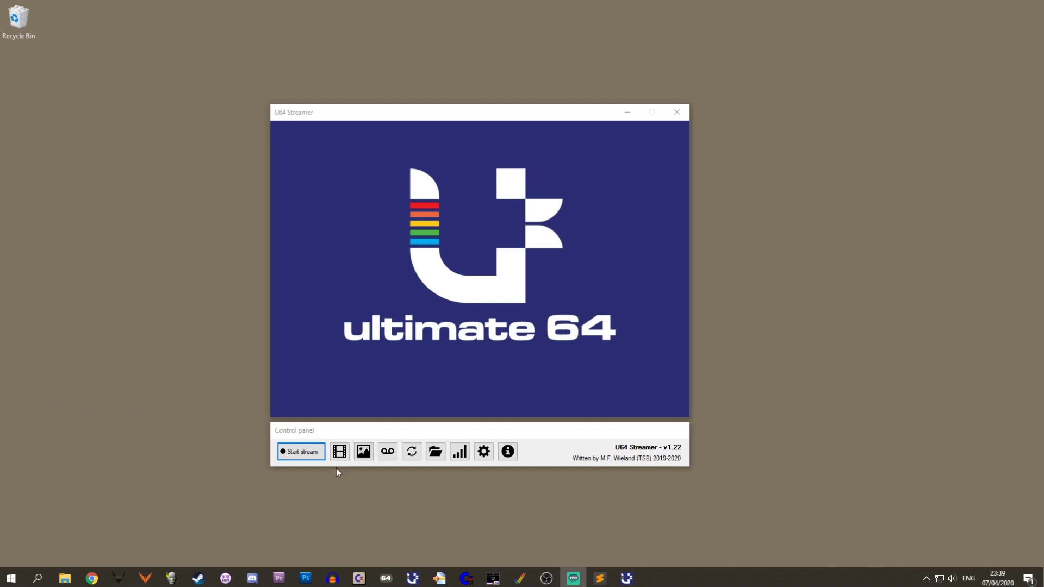
- Start streaming the C64 screen into the U64 Streamer window
{"action": "left_click", "coordinate": [302, 452]}
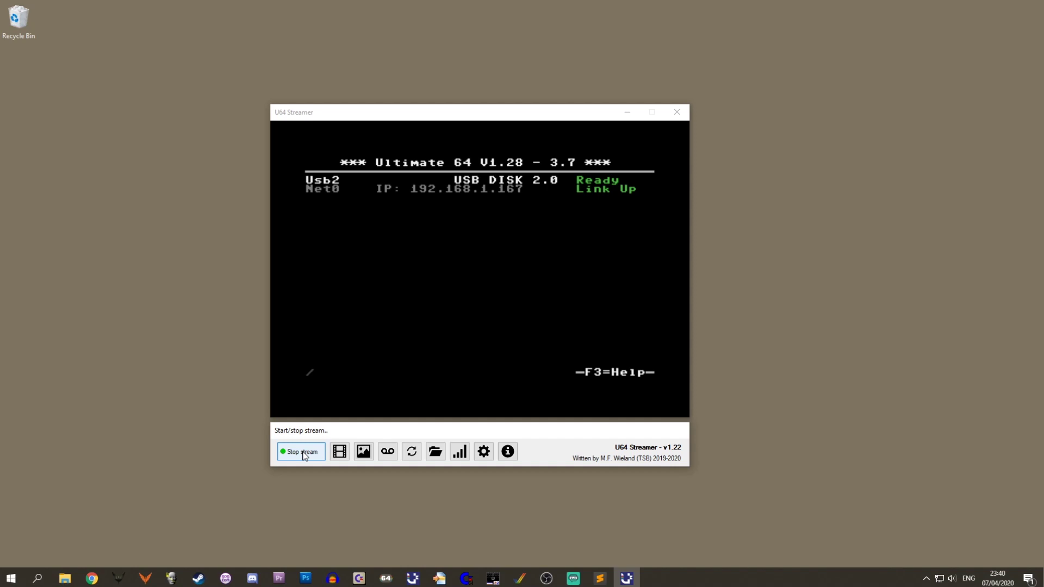
- Stop the stream and check the Ultimate 64 address 192.168.1.167 in the streamer settings
{"action": "left_click", "coordinate": [303, 454]}
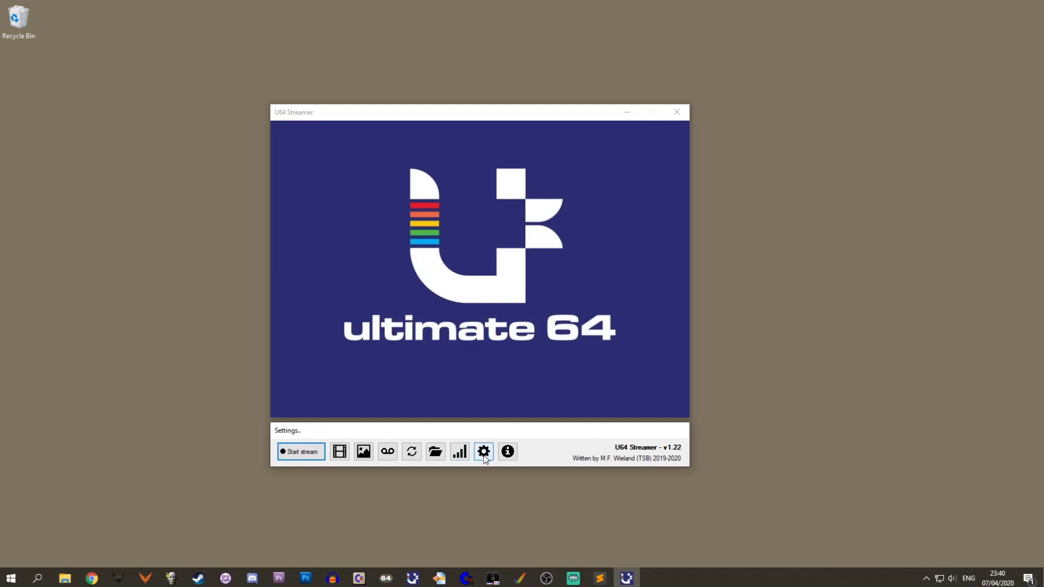
{"action": "left_click", "coordinate": [484, 453]}
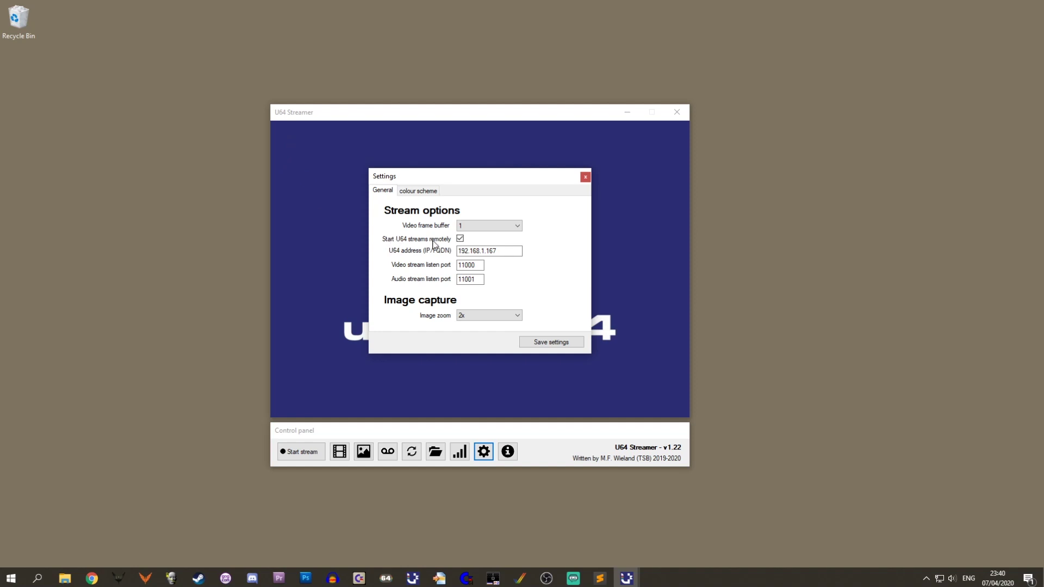
{"action": "left_click", "coordinate": [510, 251]}
{"action": "left_click_drag", "start_coordinate": [508, 249], "coordinate": [457, 251]}
{"action": "left_click", "coordinate": [518, 250]}
- Confirm video port 11000 and audio port 11001, then save settings to resume streaming
{"action": "left_click", "coordinate": [478, 265]}
{"action": "left_click", "coordinate": [475, 279]}
{"action": "left_click", "coordinate": [549, 345]}
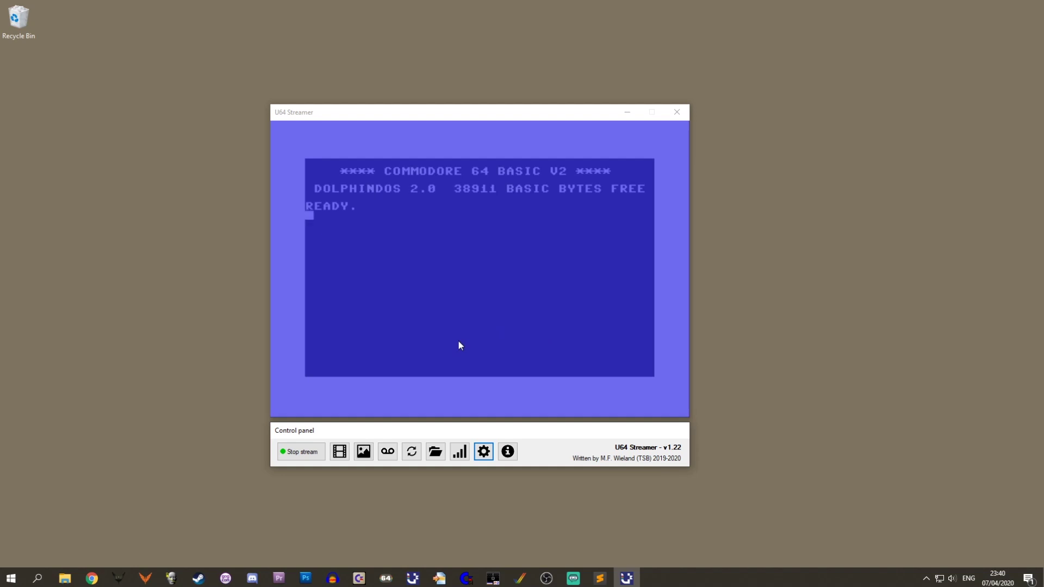
- Move the U64 Streamer window to the lower right and OBS Studio to the left
{"action": "left_click_drag", "start_coordinate": [437, 116], "coordinate": [788, 208]}
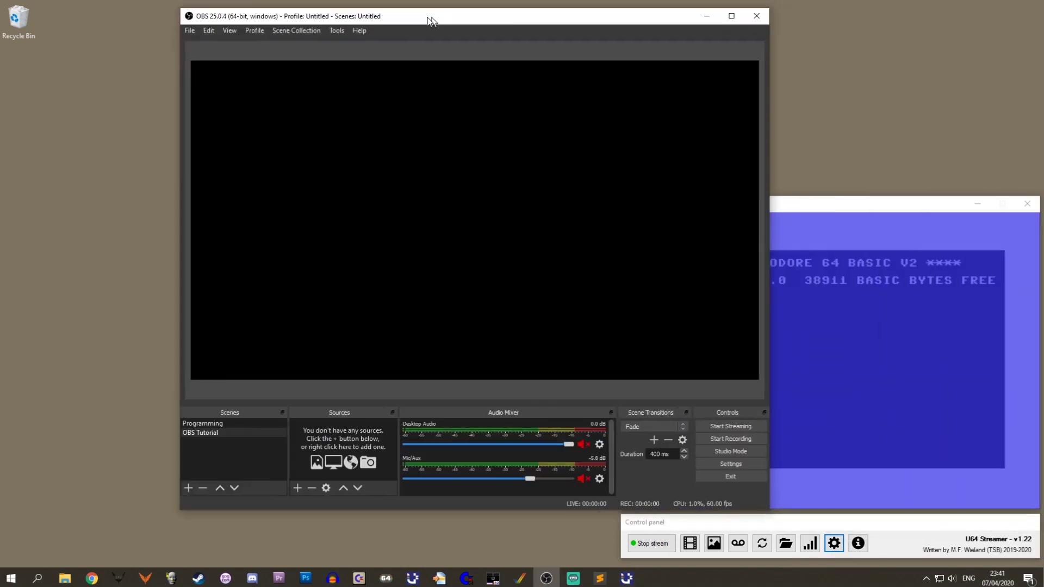
{"action": "left_click_drag", "start_coordinate": [432, 21], "coordinate": [265, 61]}
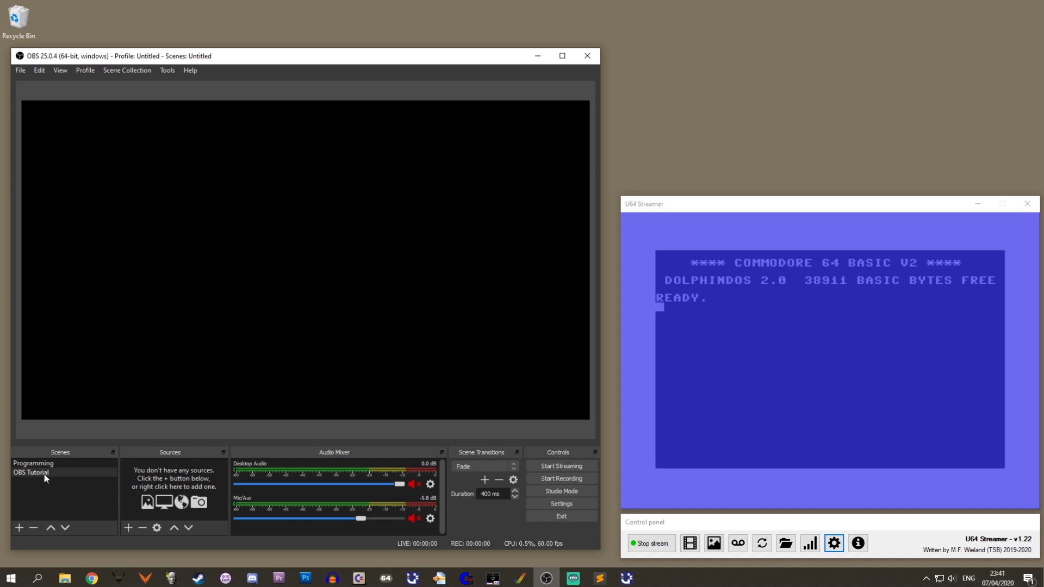
- Add a new OBS scene named U64StreamerScene
{"action": "left_click", "coordinate": [19, 528]}
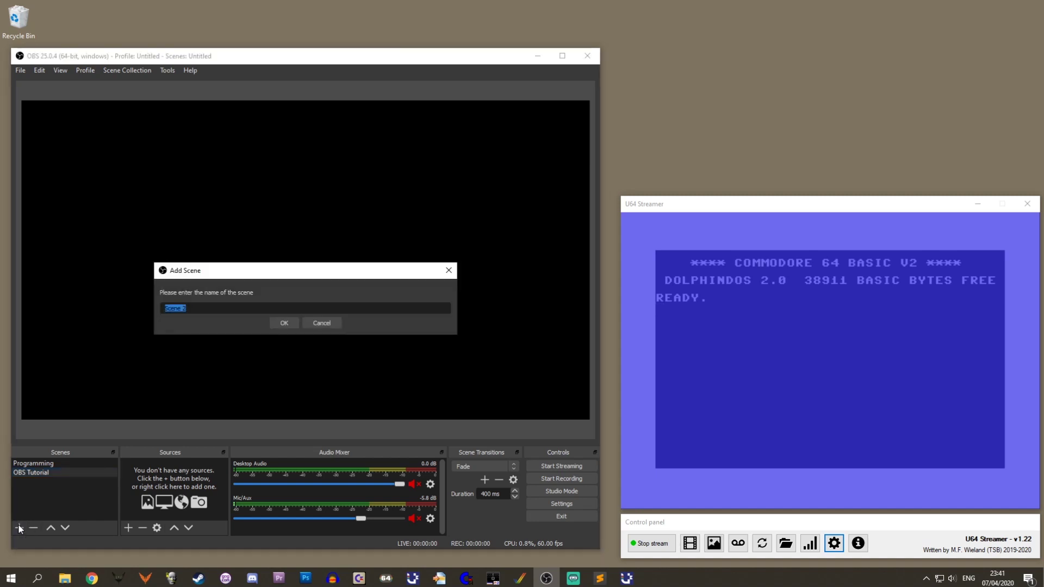
{"action": "type", "text": "U64StreamerScene"}
{"action": "key", "text": "Return"}
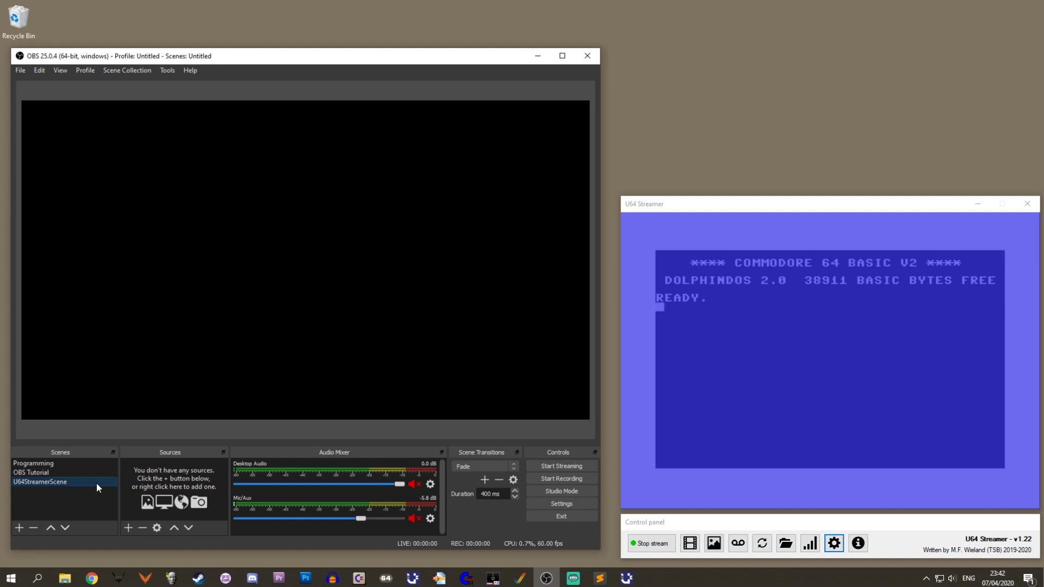
- Add a Window Capture source named U64StreamerApp
{"action": "left_click", "coordinate": [129, 528]}
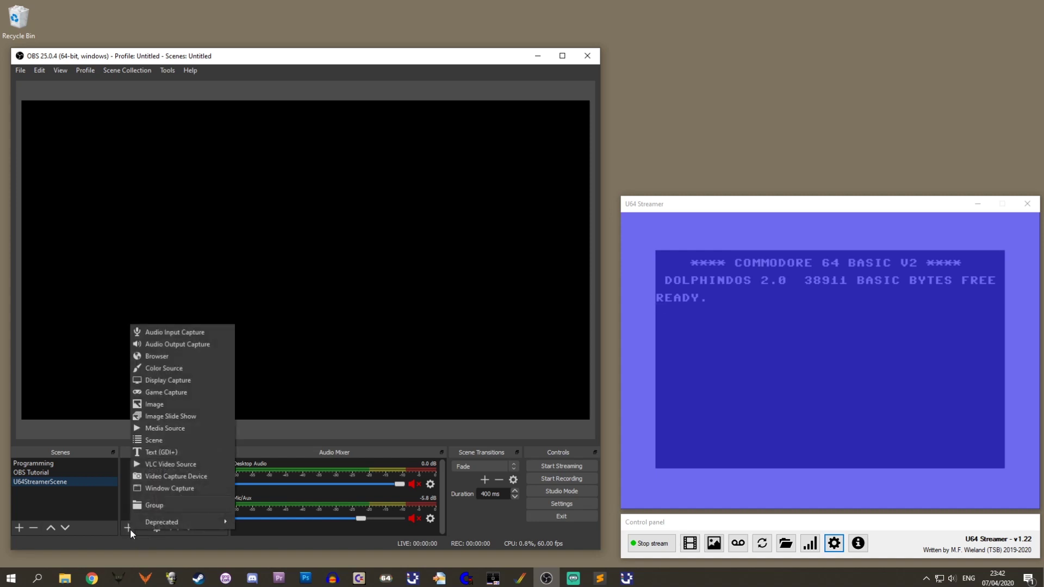
{"action": "left_click", "coordinate": [195, 489]}
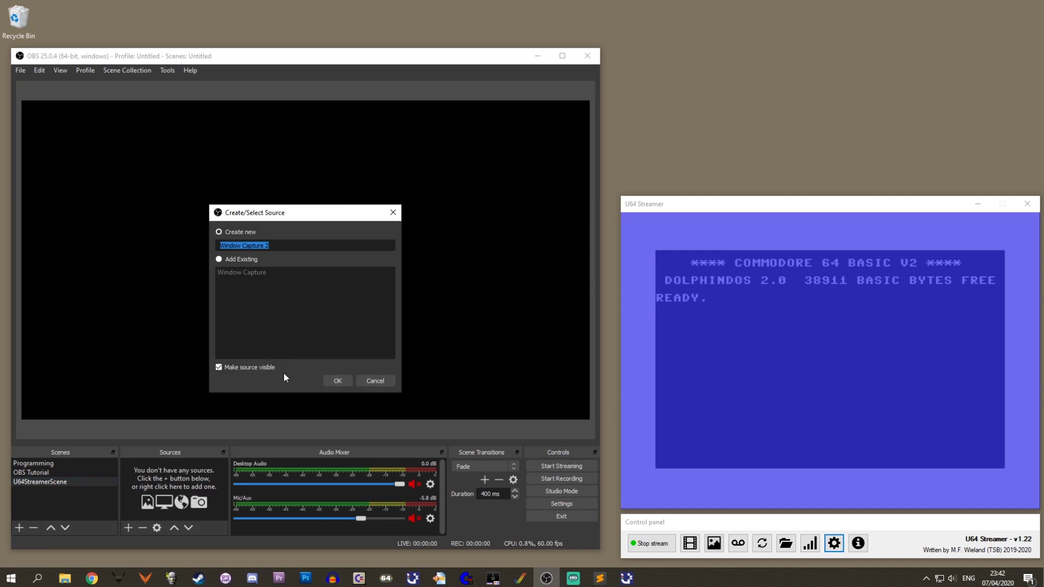
{"action": "type", "text": "U64StreamerApp"}
{"action": "left_click", "coordinate": [338, 381]}
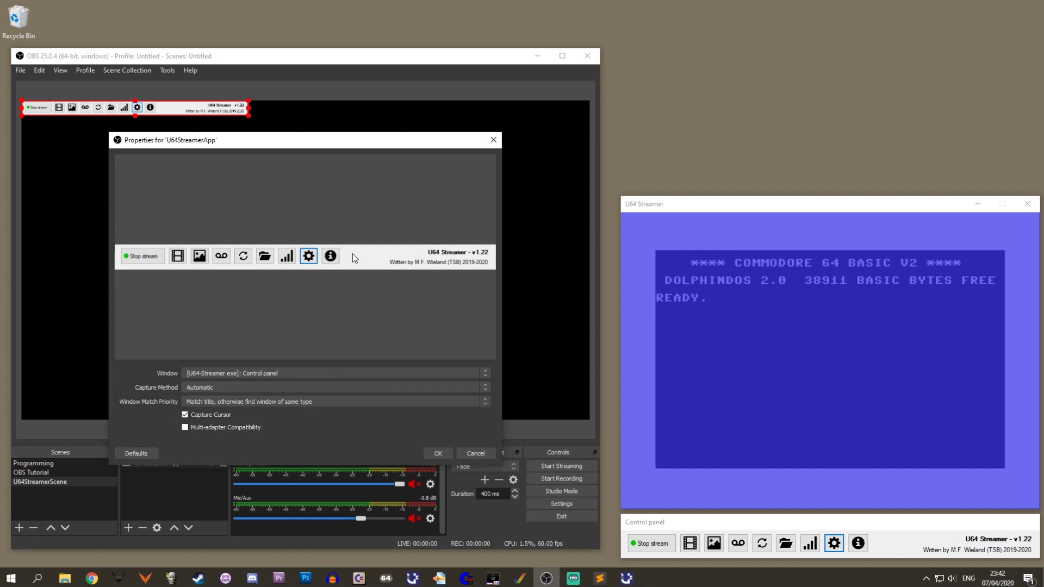
- Set the capture to match title, otherwise same executable, targeting the U64 Streamer window
{"action": "left_click", "coordinate": [354, 402]}
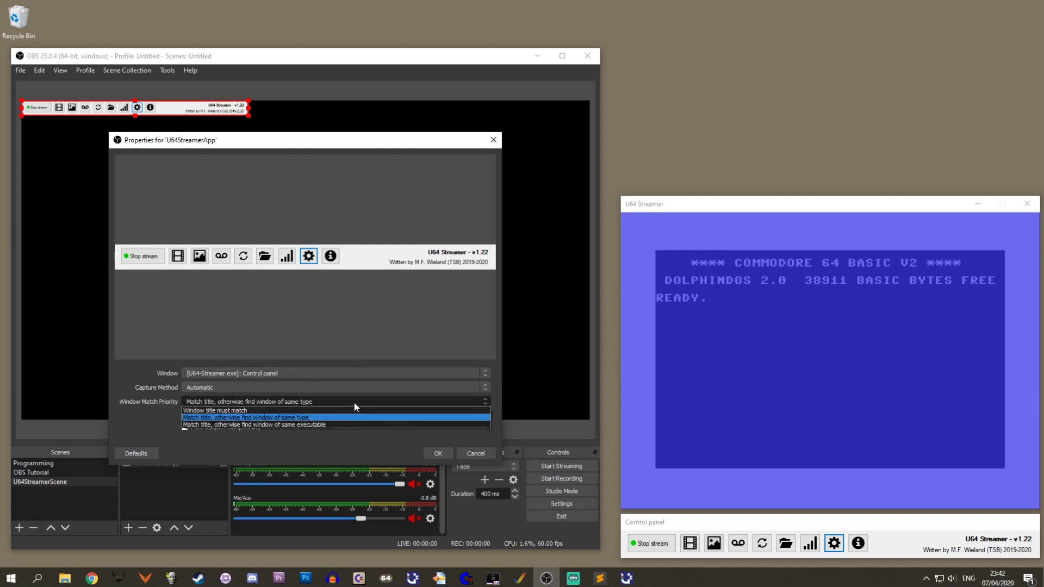
{"action": "left_click", "coordinate": [335, 425]}
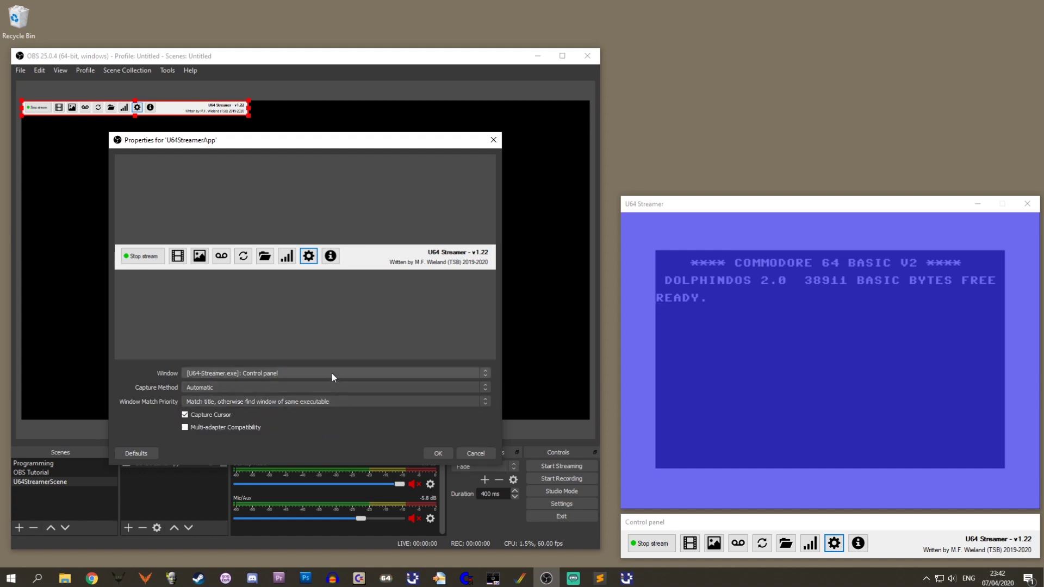
{"action": "left_click", "coordinate": [374, 373]}
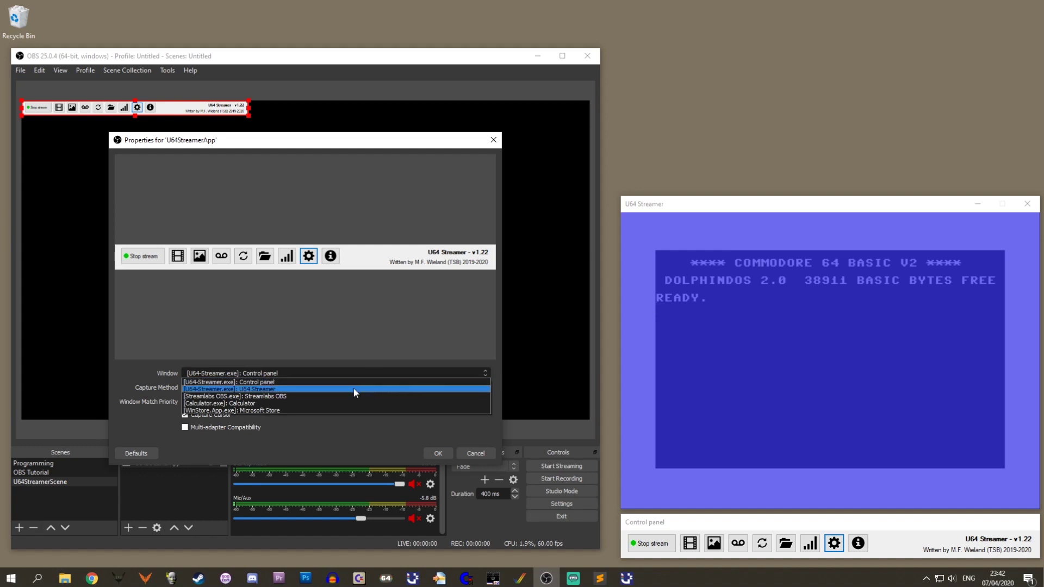
{"action": "left_click", "coordinate": [353, 389]}
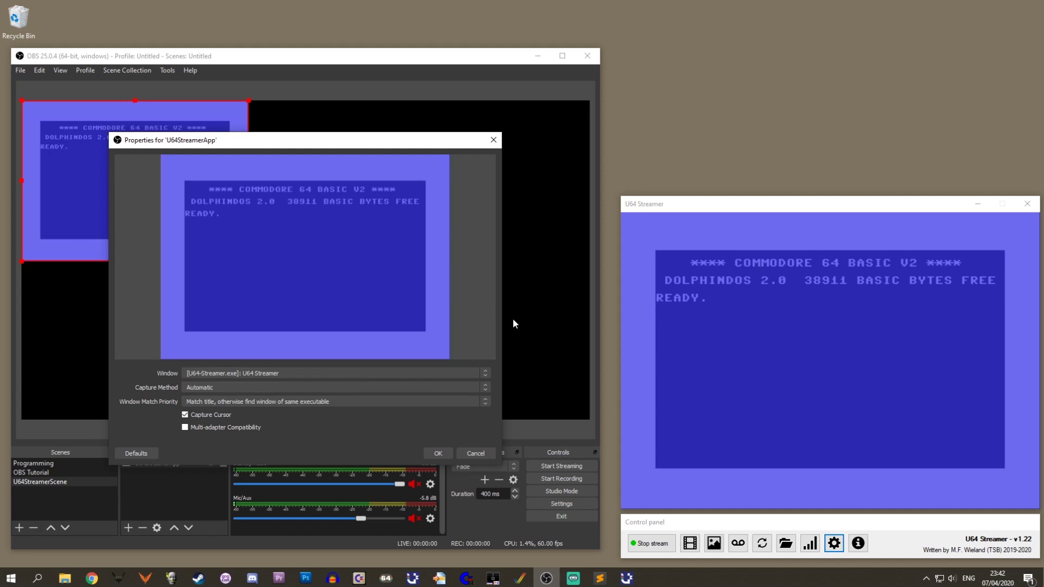
- Enlarge the C64 capture to fill the preview height and type list on the C64
{"action": "left_click", "coordinate": [438, 454]}
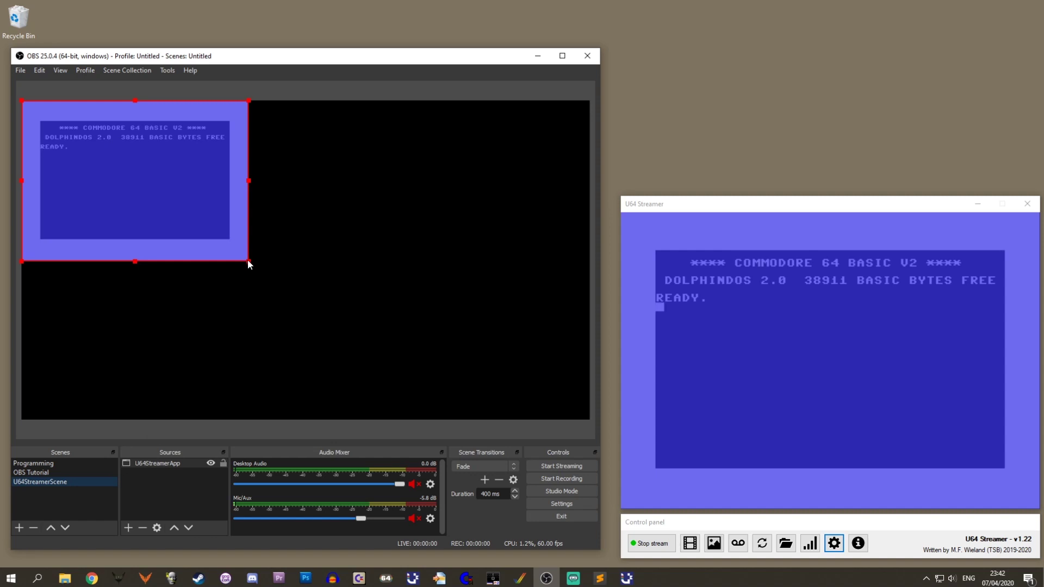
{"action": "left_click_drag", "start_coordinate": [247, 260], "coordinate": [436, 421]}
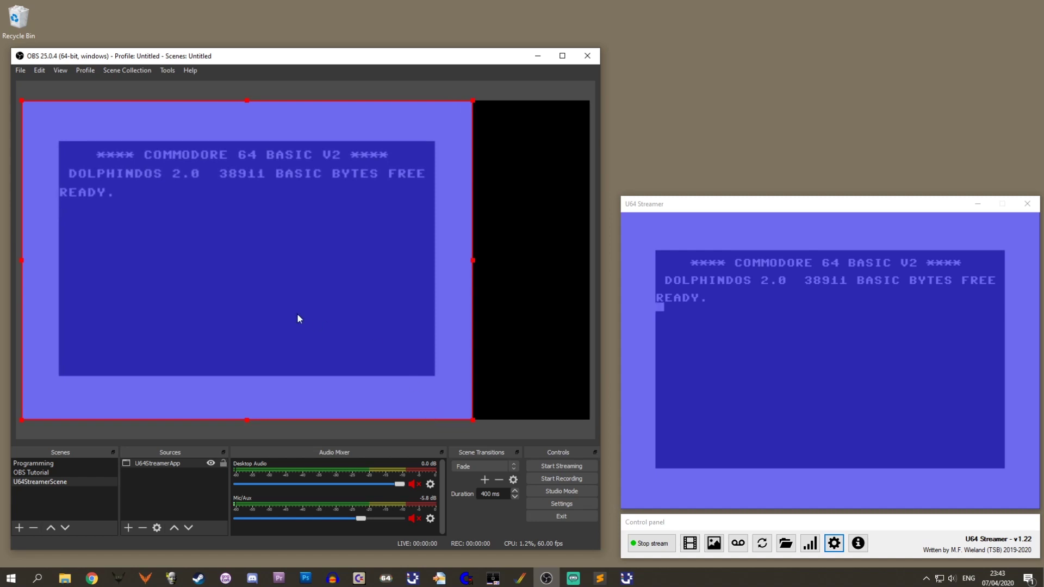
{"action": "type", "text": "list"}
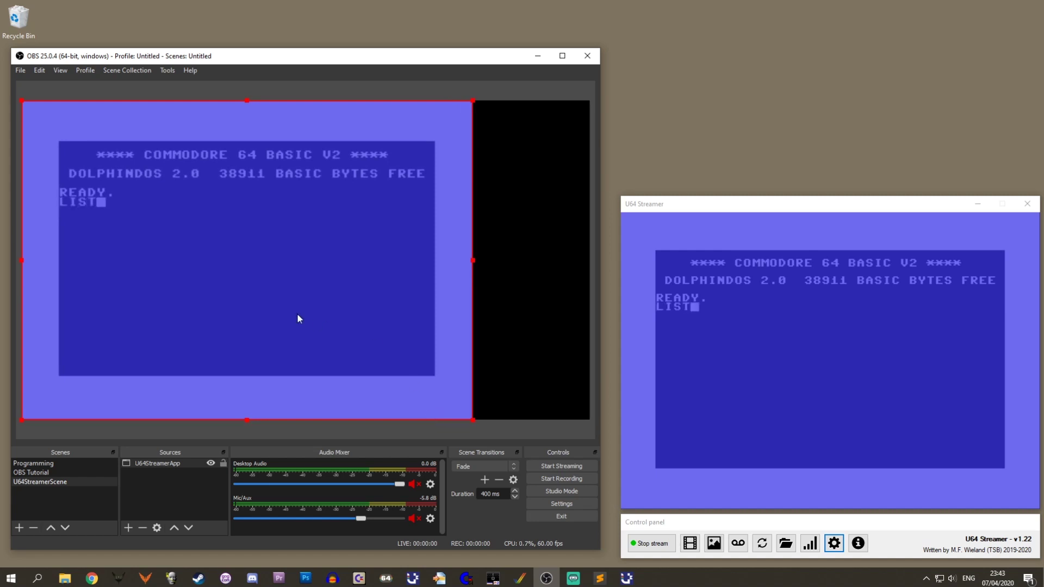
- Set the OBS stream service to YouTube / YouTube Gaming
{"action": "left_click", "coordinate": [549, 505]}
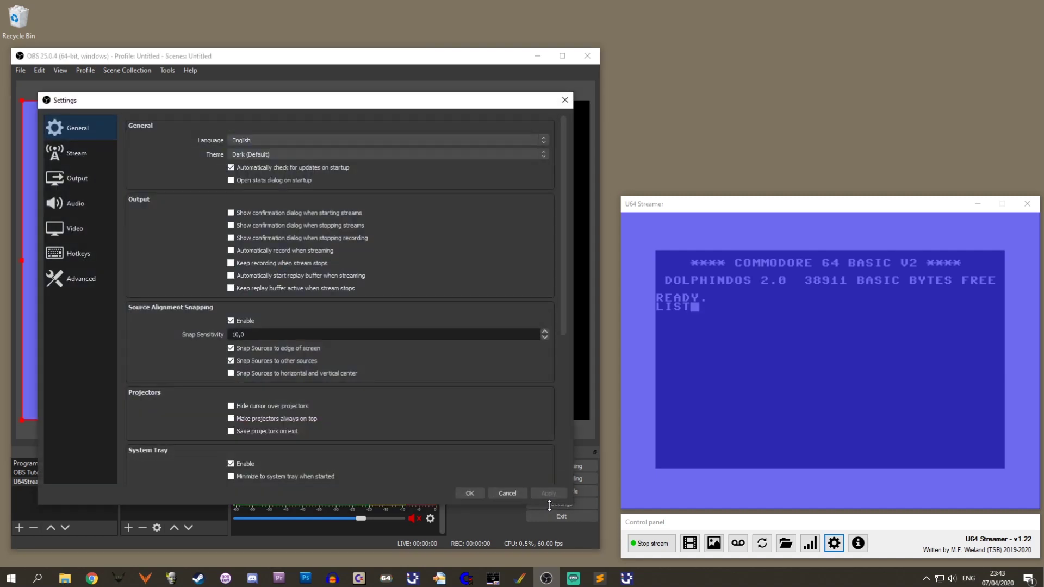
{"action": "left_click", "coordinate": [77, 153]}
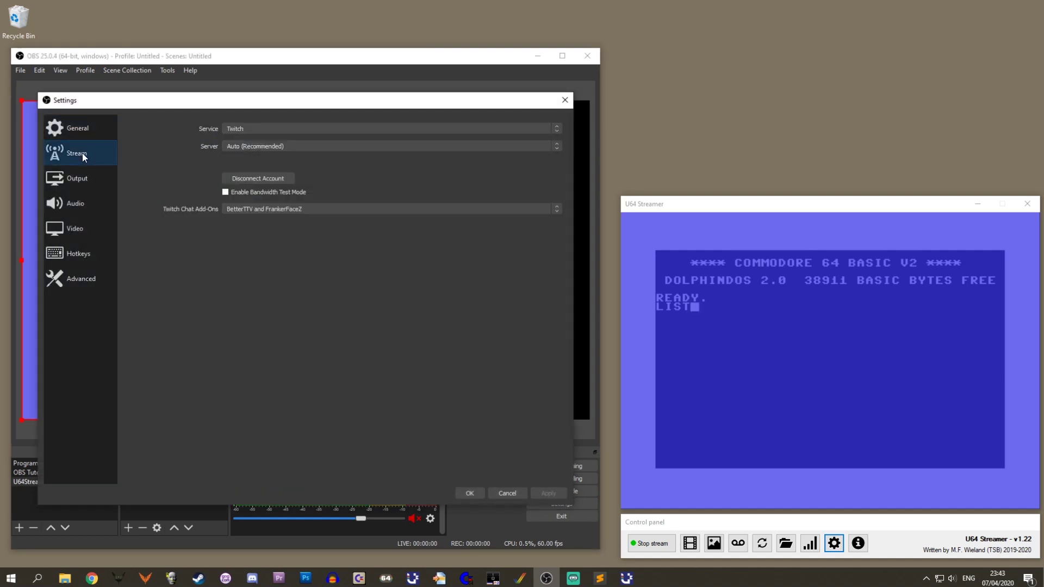
{"action": "left_click", "coordinate": [366, 131]}
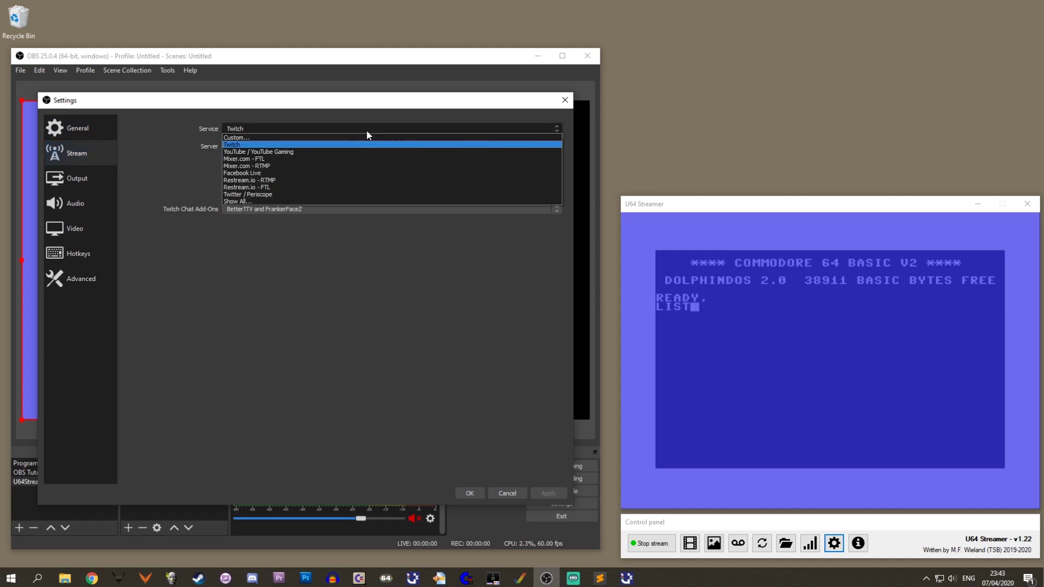
{"action": "left_click", "coordinate": [345, 152]}
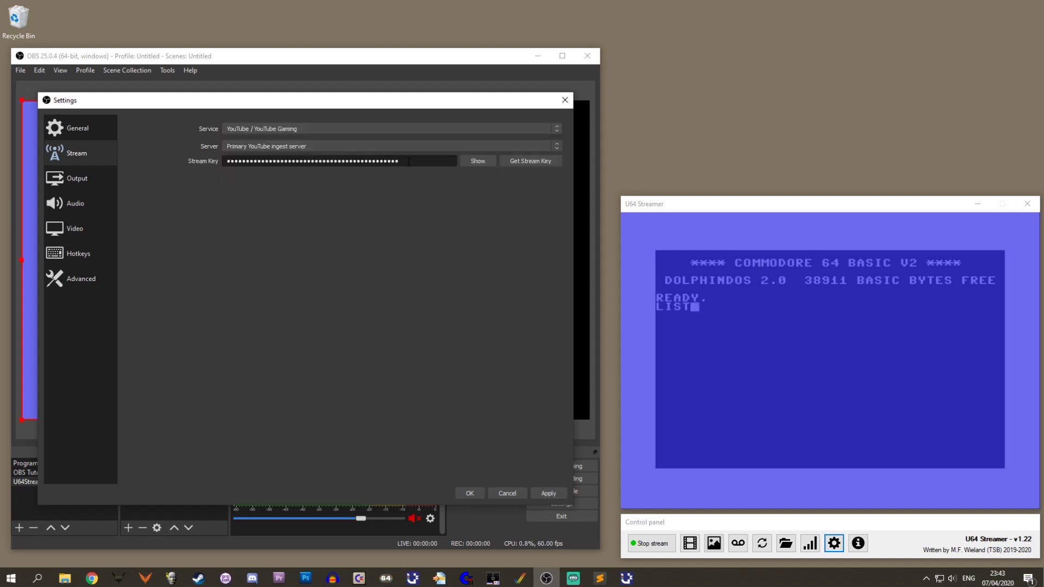
{"action": "left_click", "coordinate": [506, 494]}
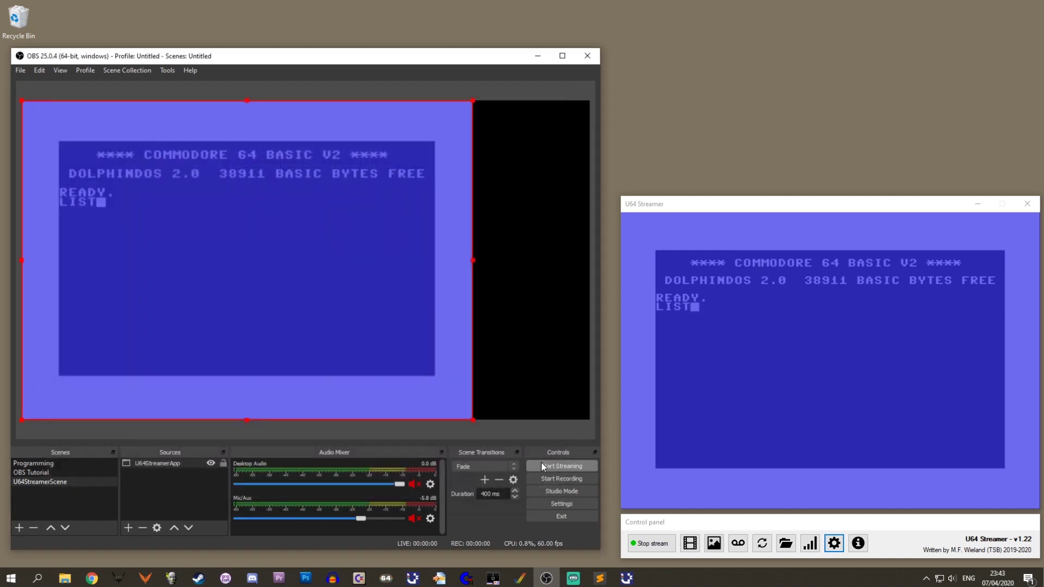